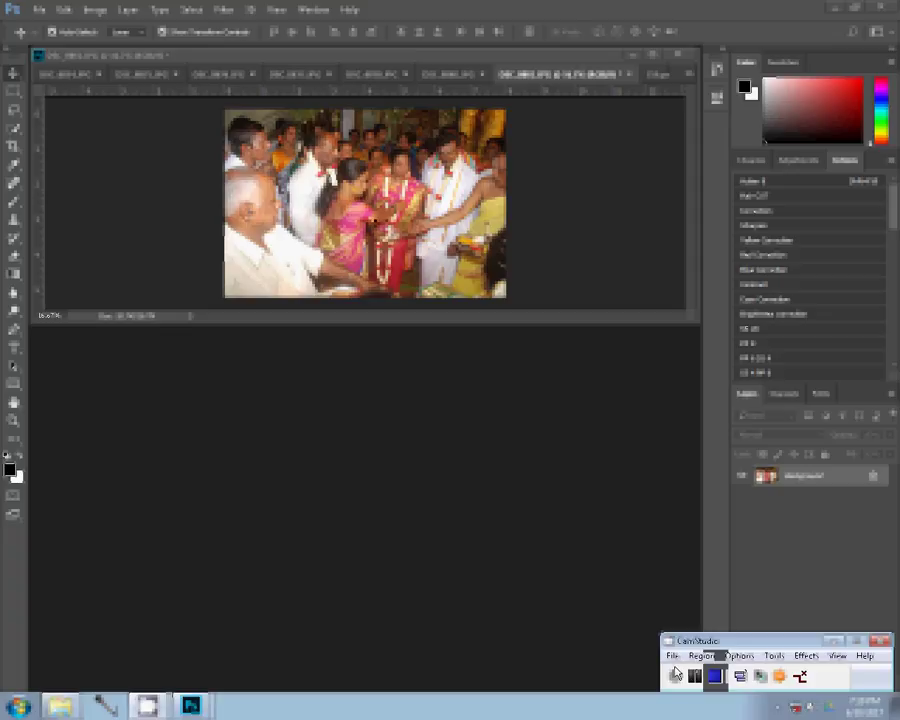
- Cut the open photo, check another document's Image Size, then bring up DSC_0886.JPG
{"action": "key", "text": "ctrl+a"}
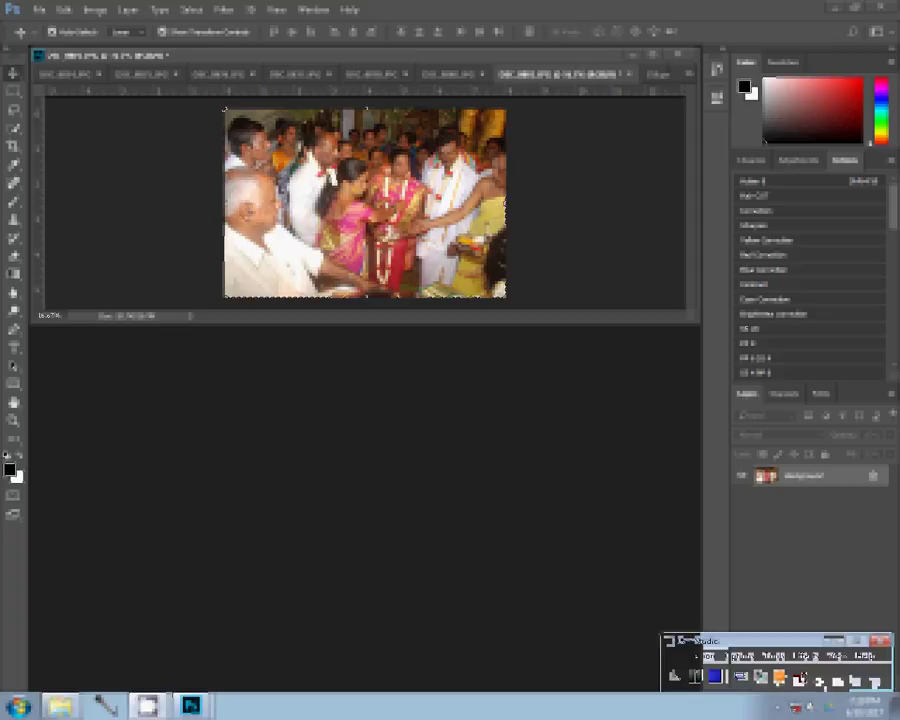
{"action": "key", "text": "BackSpace"}
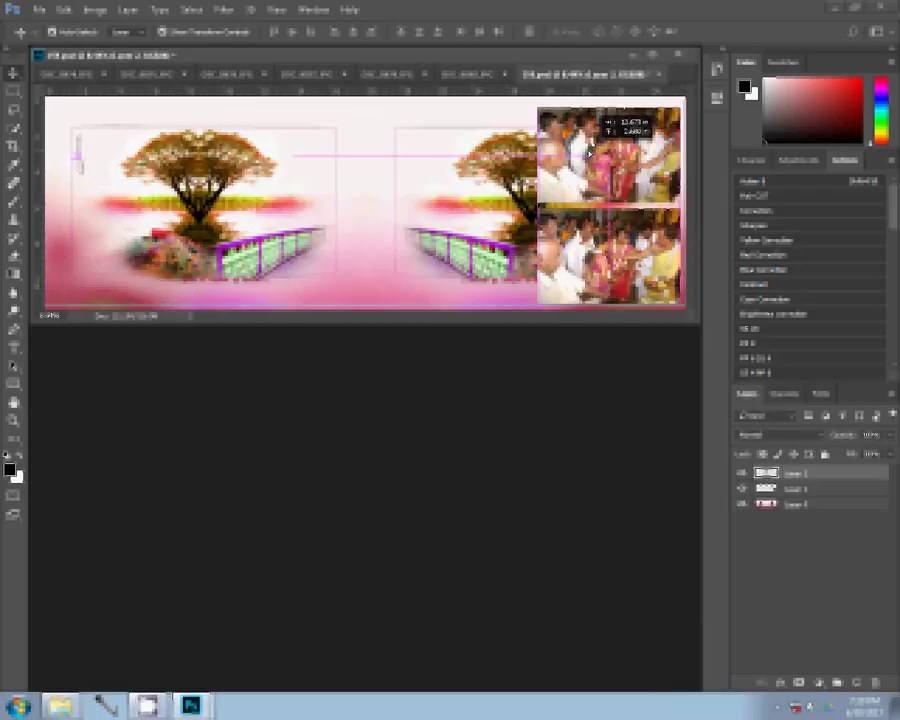
{"action": "left_click", "coordinate": [466, 74]}
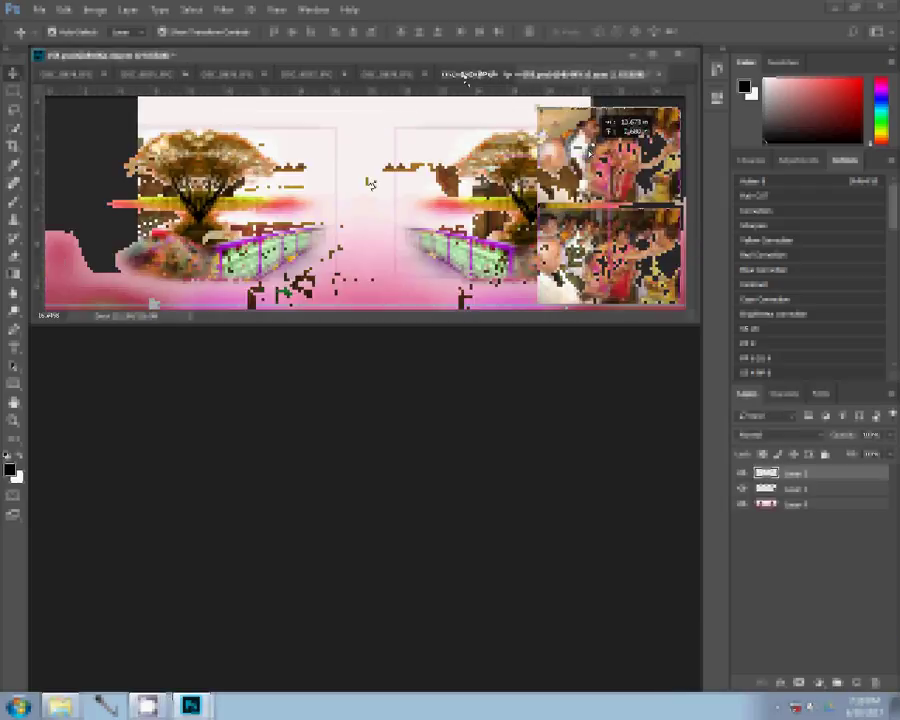
{"action": "key", "text": "ctrl+alt+i"}
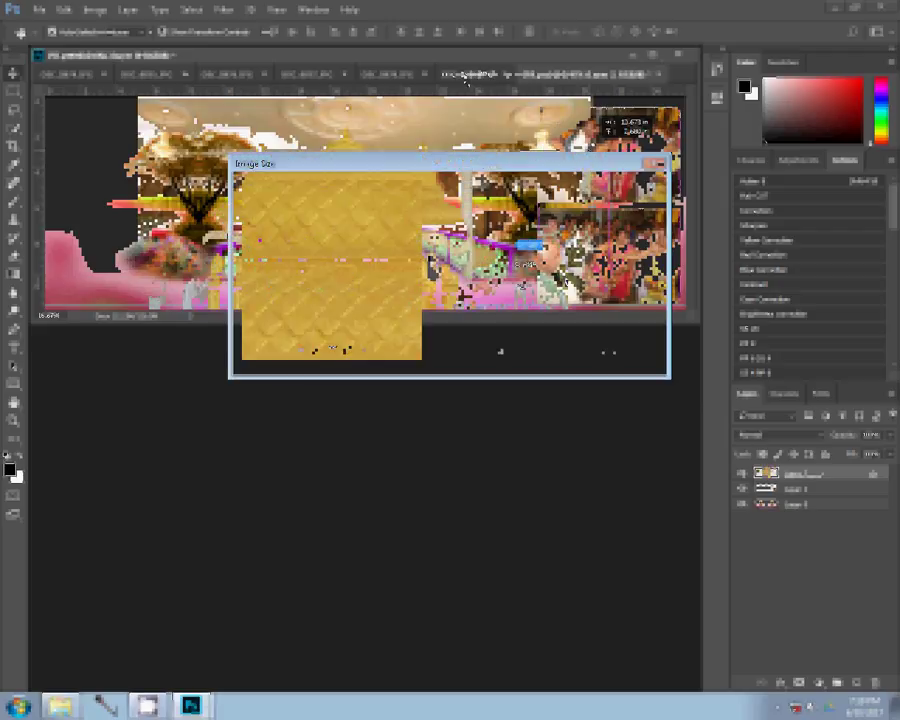
{"action": "key", "text": "Return"}
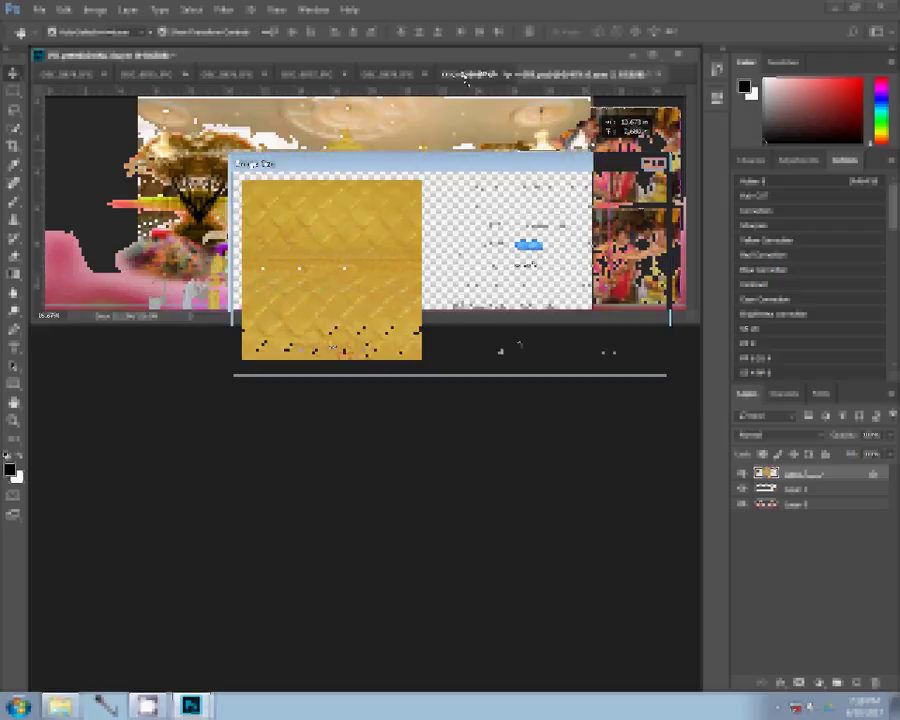
{"action": "left_click", "coordinate": [465, 77]}
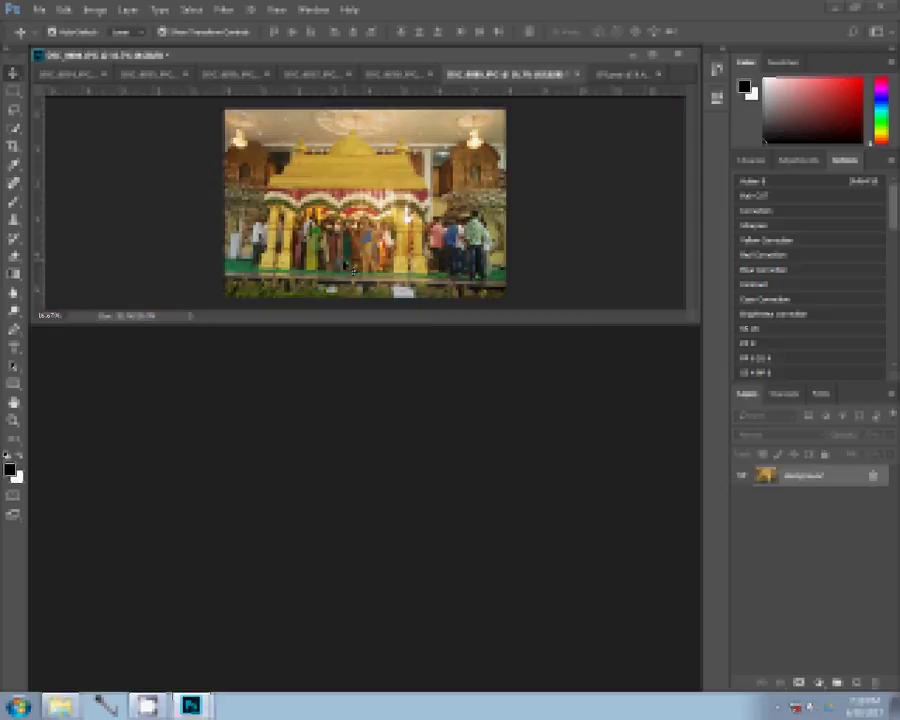
- Cut the whole temple photo to the clipboard and close the emptied documents without saving
{"action": "key", "text": "ctrl+a"}
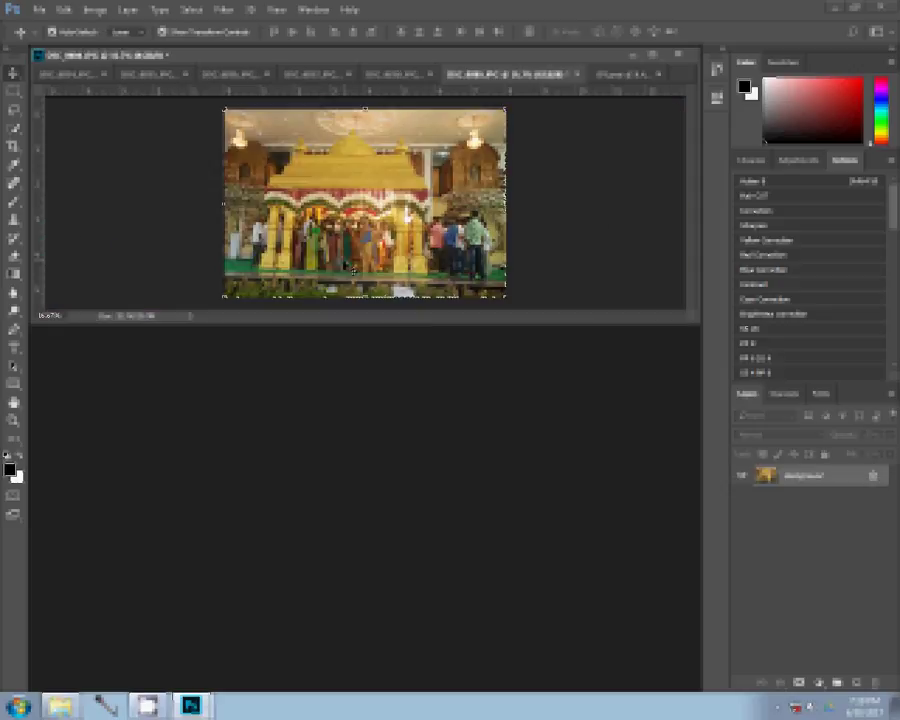
{"action": "key", "text": "BackSpace"}
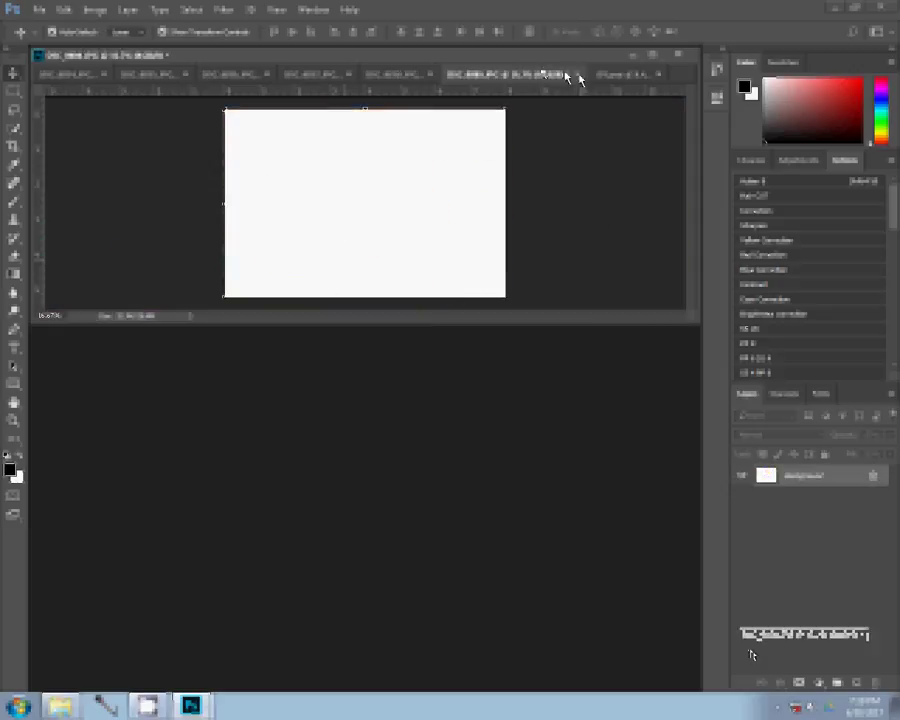
{"action": "left_click", "coordinate": [574, 75]}
{"action": "left_click", "coordinate": [482, 261]}
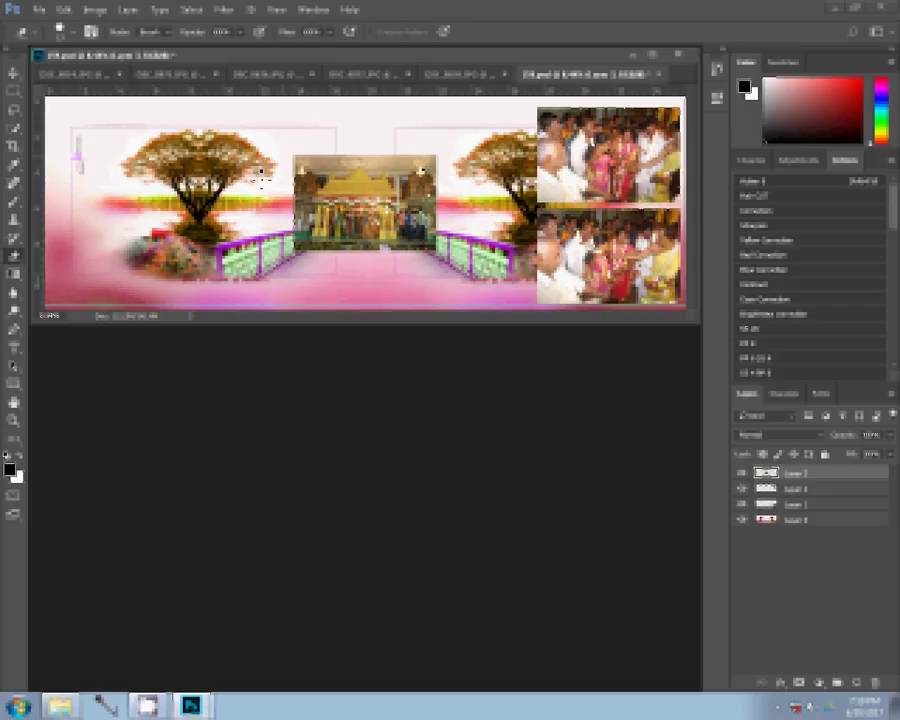
- Enlarge the pasted temple photo across the spread's centre and duplicate its layer
{"action": "key", "text": "shift+s"}
{"action": "key", "text": "ctrl+t"}
{"action": "mouse_move", "coordinate": [437, 150]}
{"action": "left_mouse_down"}
{"action": "mouse_move", "coordinate": [513, 101]}
{"action": "mouse_move", "coordinate": [538, 96]}
{"action": "left_mouse_up"}
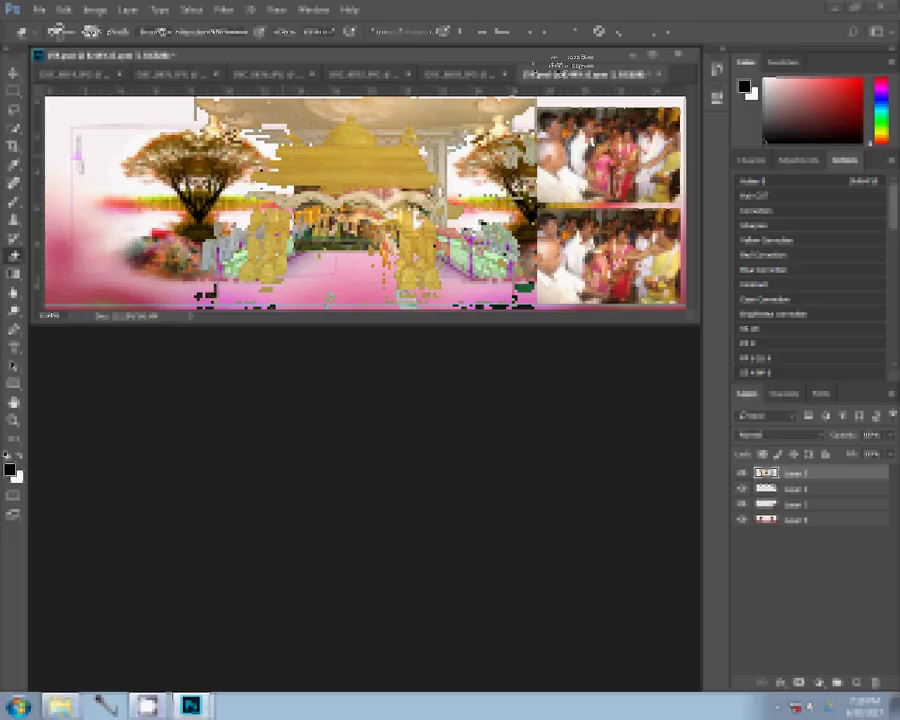
{"action": "key", "text": "Return"}
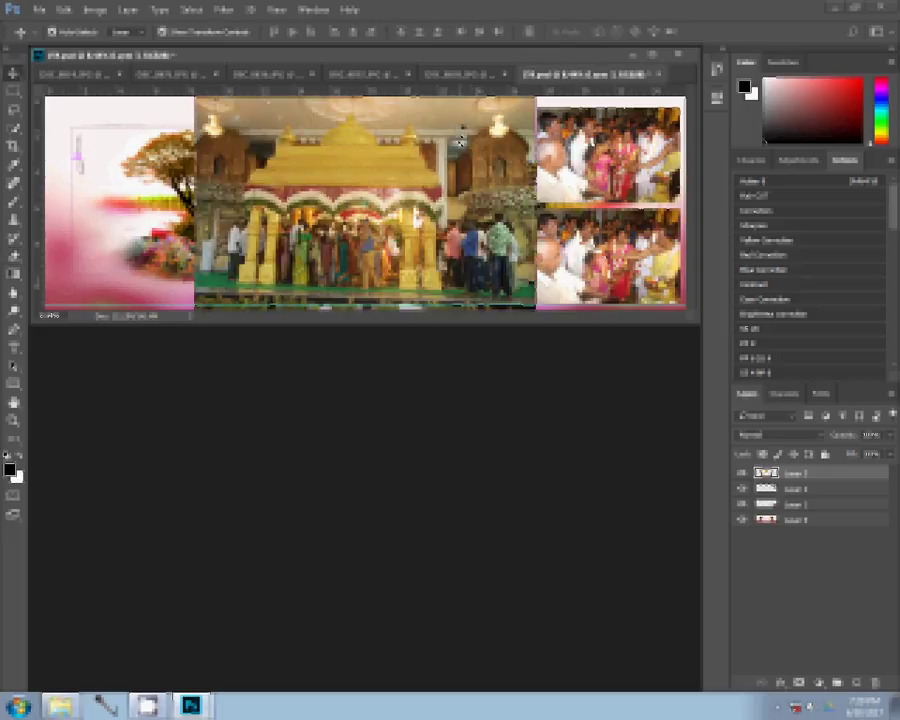
{"action": "key", "text": "ctrl+j"}
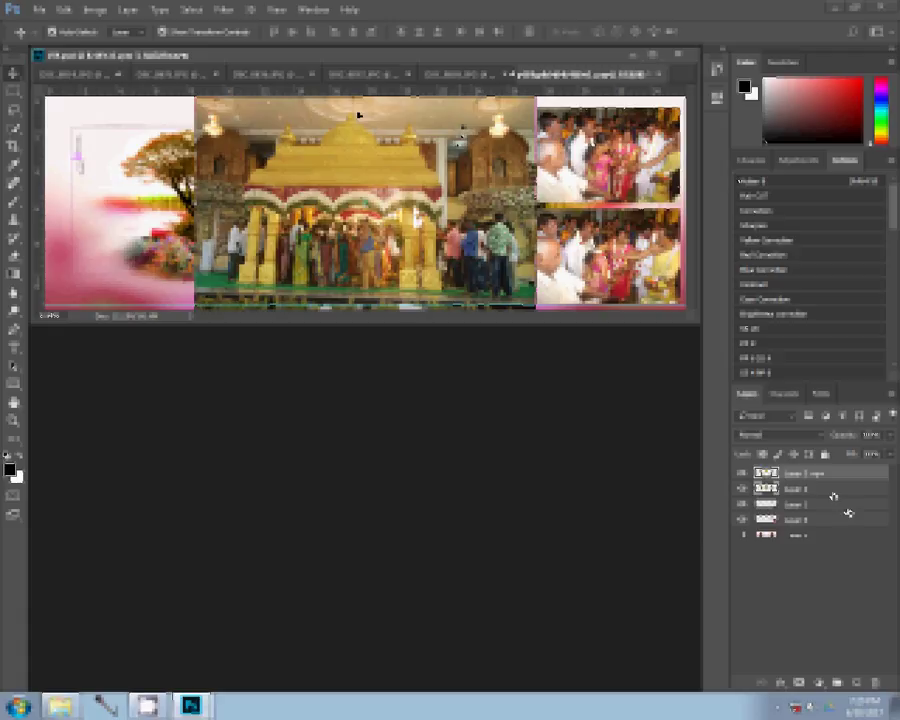
- Apply Filter > Blur > Box Blur with a 150-pixel radius to Layer 2
{"action": "left_click", "coordinate": [222, 9]}
{"action": "mouse_move", "coordinate": [232, 164]}
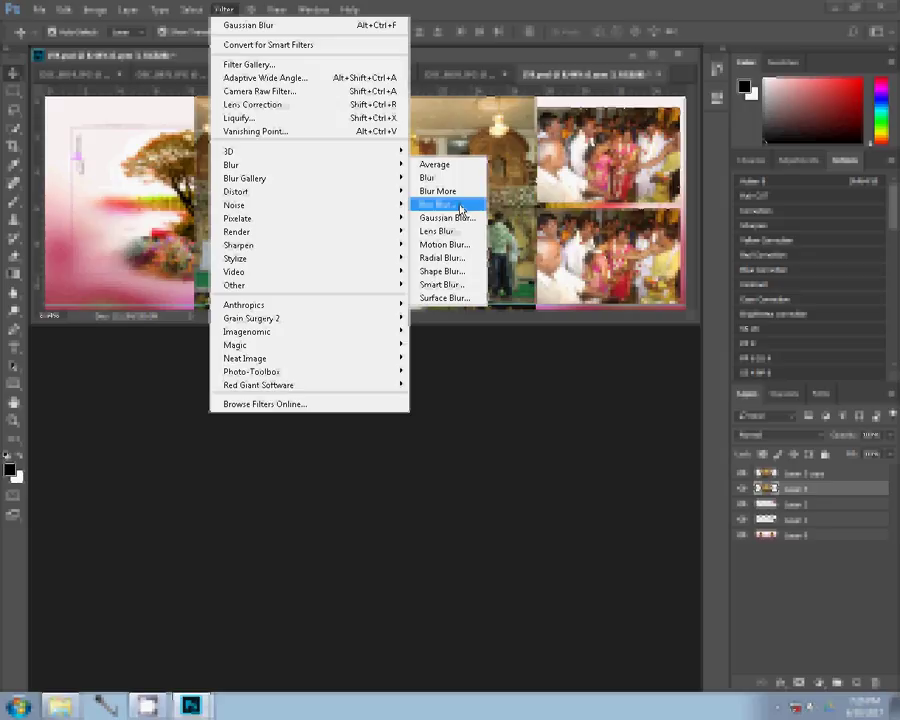
{"action": "left_click", "coordinate": [440, 204]}
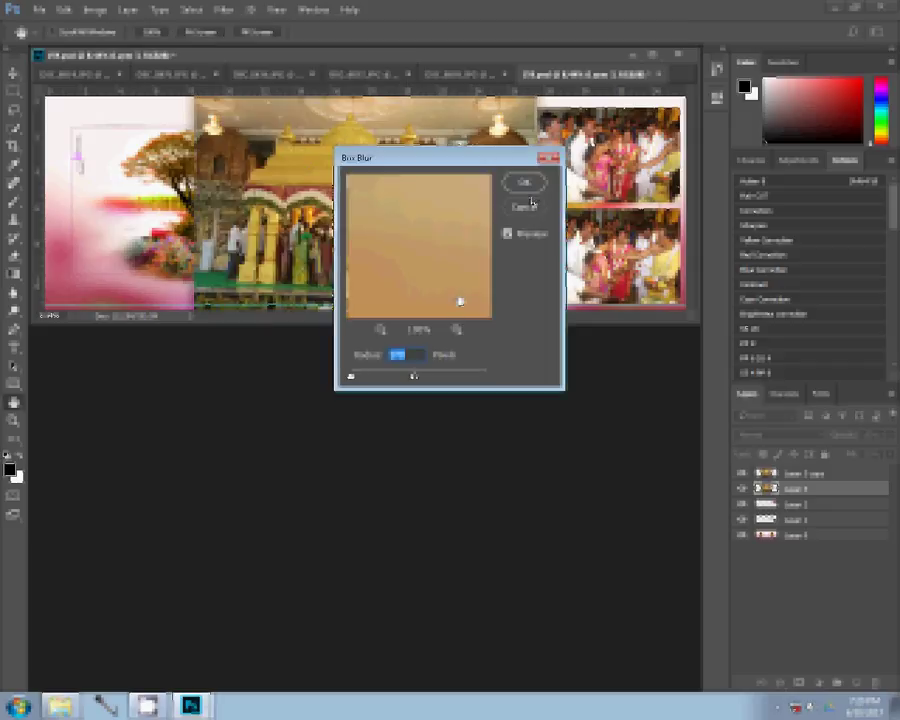
{"action": "type", "text": "150"}
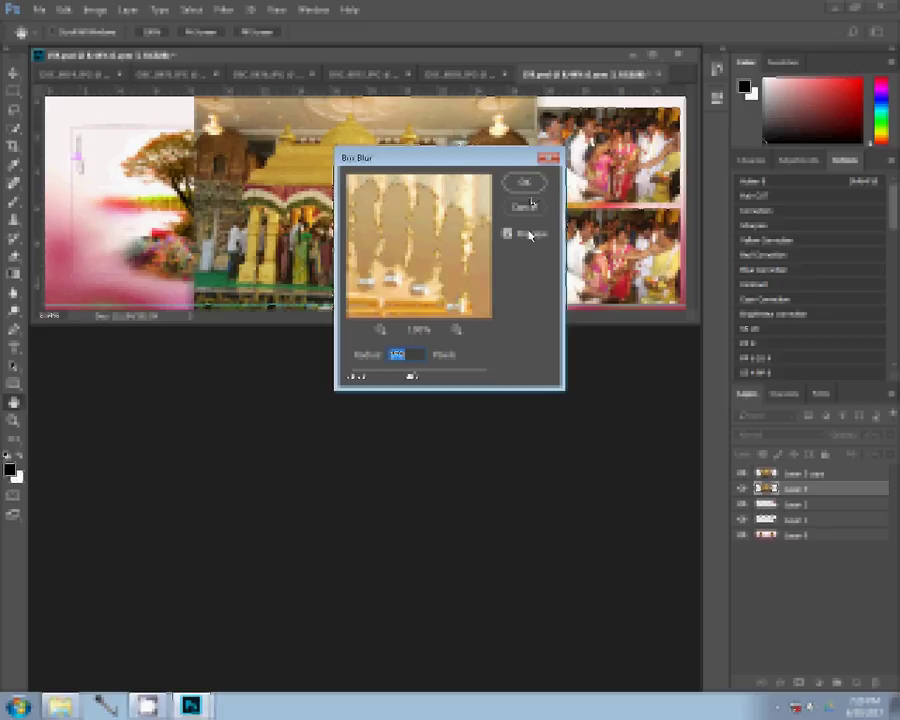
{"action": "left_click", "coordinate": [533, 186]}
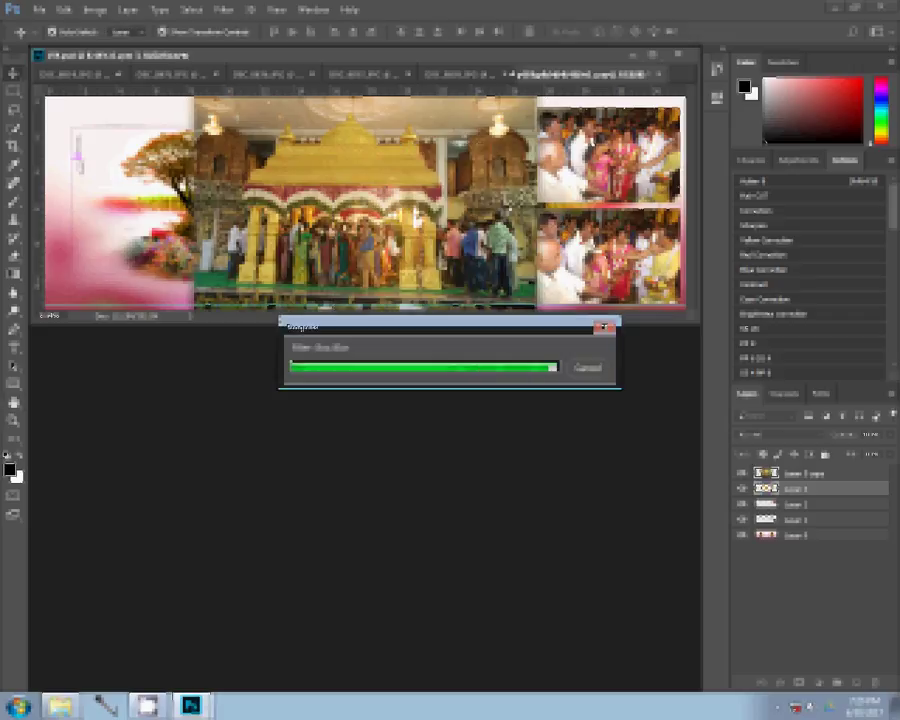
{"action": "left_click", "coordinate": [14, 268]}
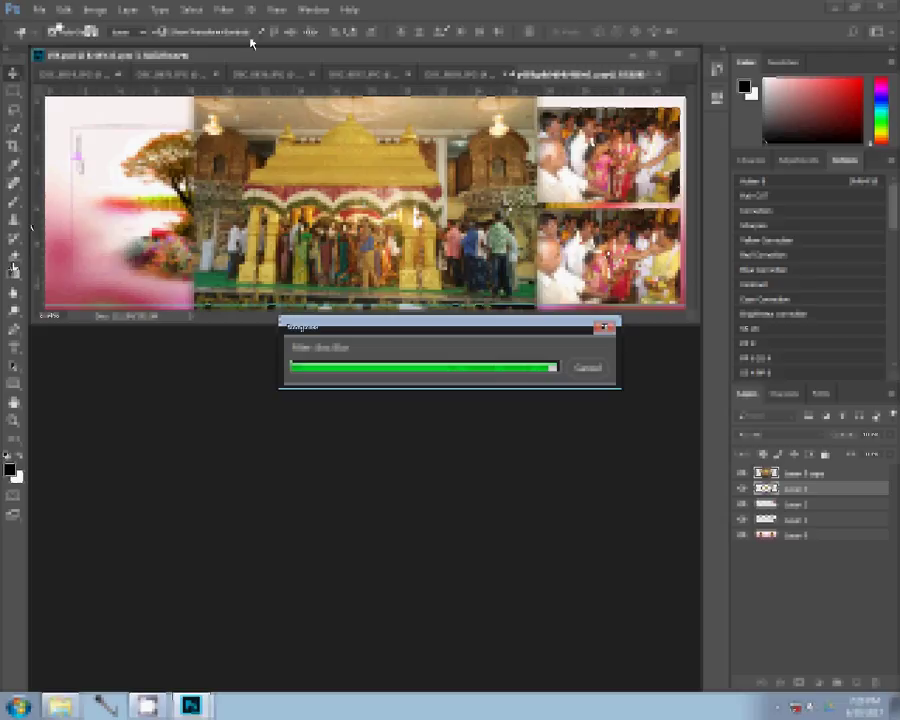
- Set the brush hardness to 0% in the brush picker
{"action": "right_click", "coordinate": [540, 266]}
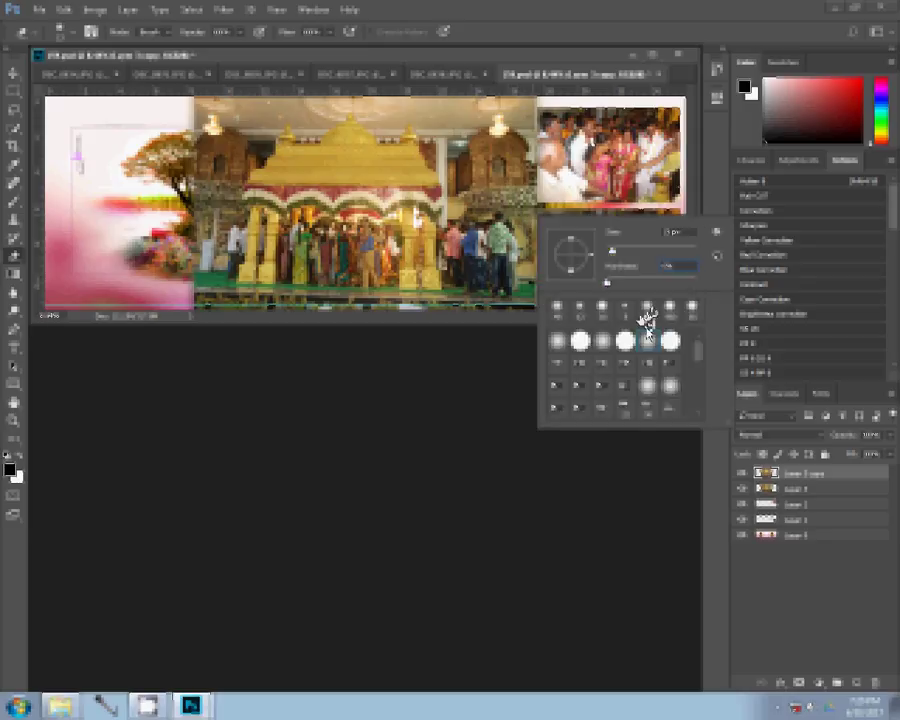
{"action": "type", "text": "0"}
{"action": "key", "text": "Return"}
{"action": "type", "text": "0"}
{"action": "left_click", "coordinate": [800, 294]}
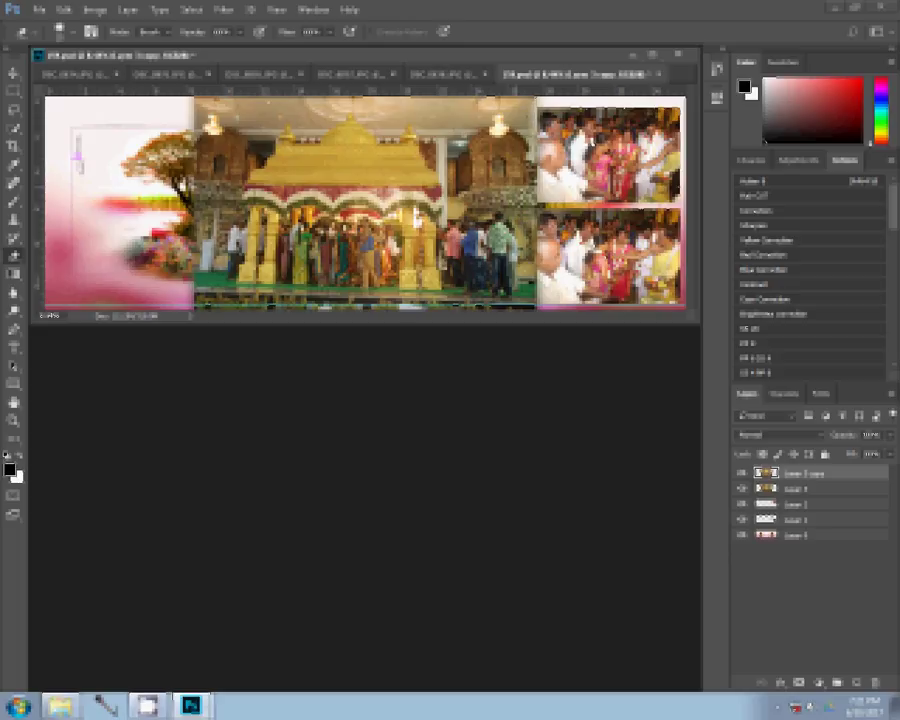
- Paint along the centre photo's left and right seams to fade them
{"action": "left_click_drag", "start_coordinate": [197, 98], "coordinate": [198, 128]}
{"action": "left_click_drag", "start_coordinate": [527, 190], "coordinate": [527, 262]}
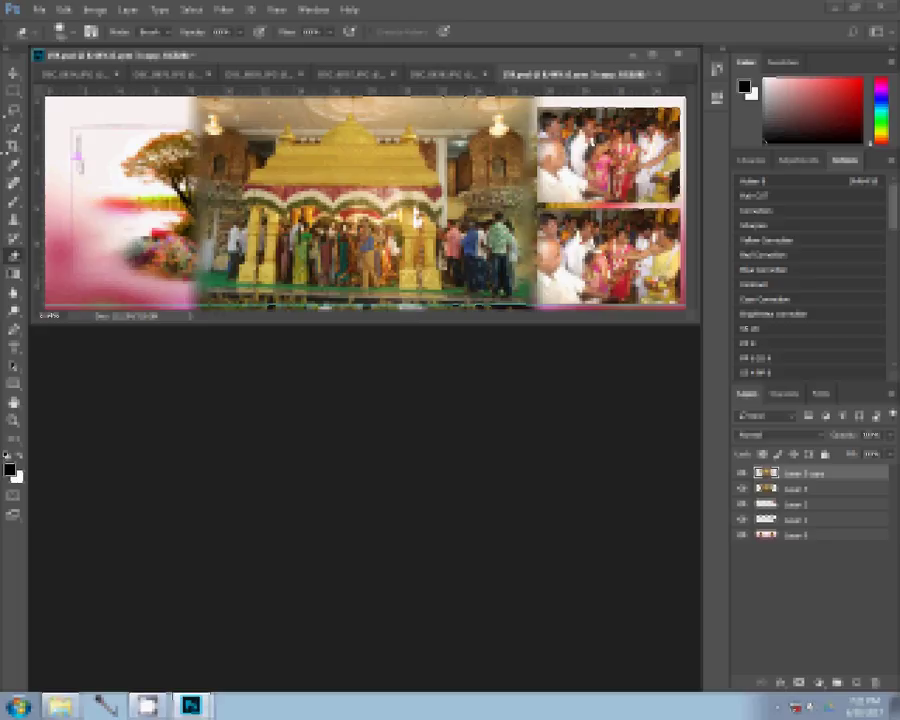
{"action": "left_click", "coordinate": [440, 74]}
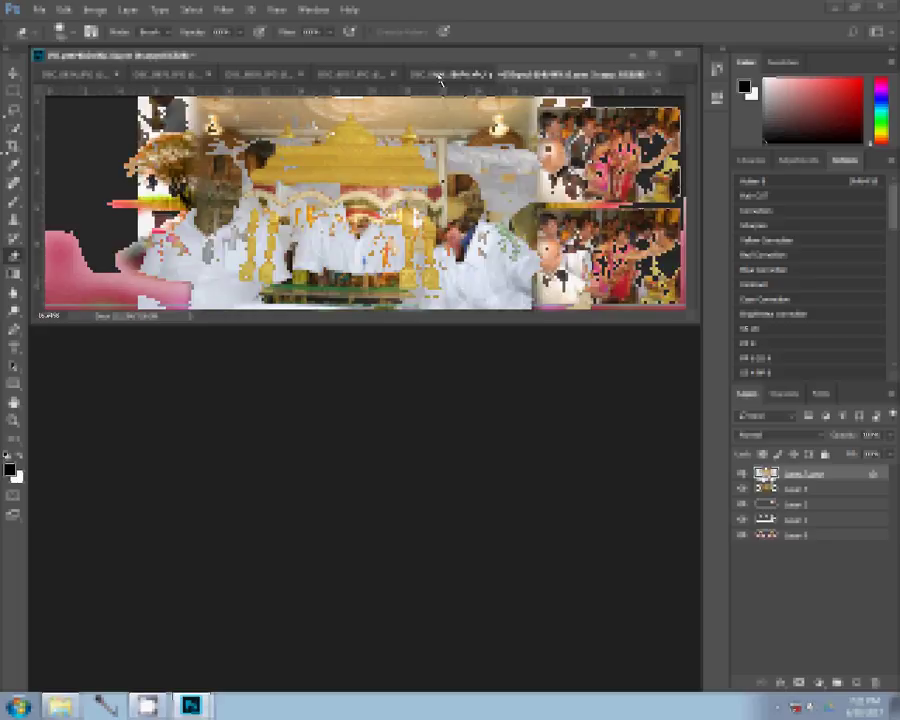
- Resize the next wedding photo, close it unsaved, and move it into the top-left slot
{"action": "left_click", "coordinate": [440, 76]}
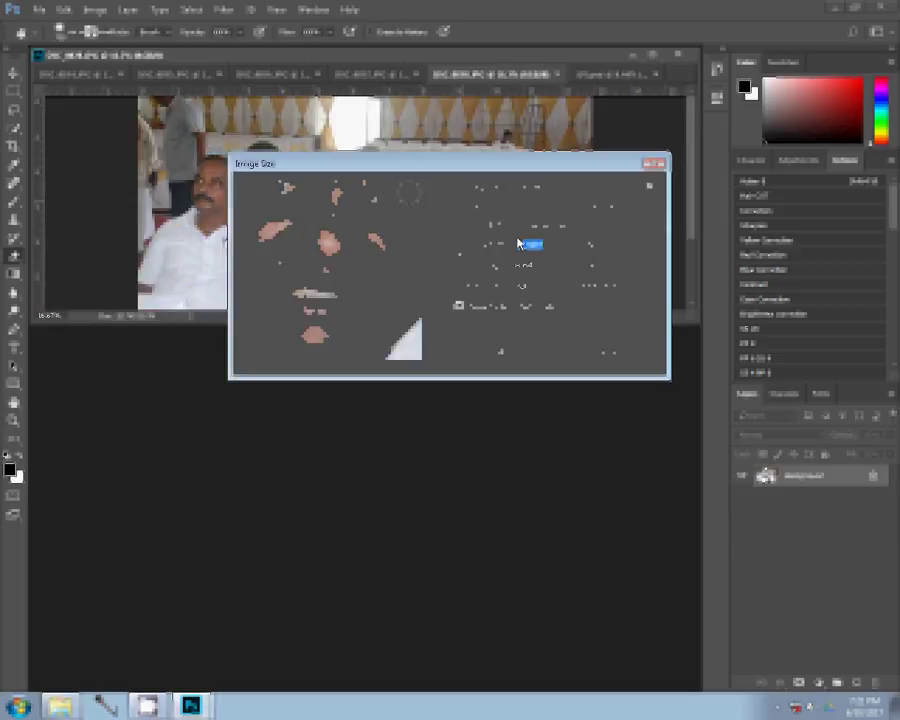
{"action": "left_click", "coordinate": [522, 352]}
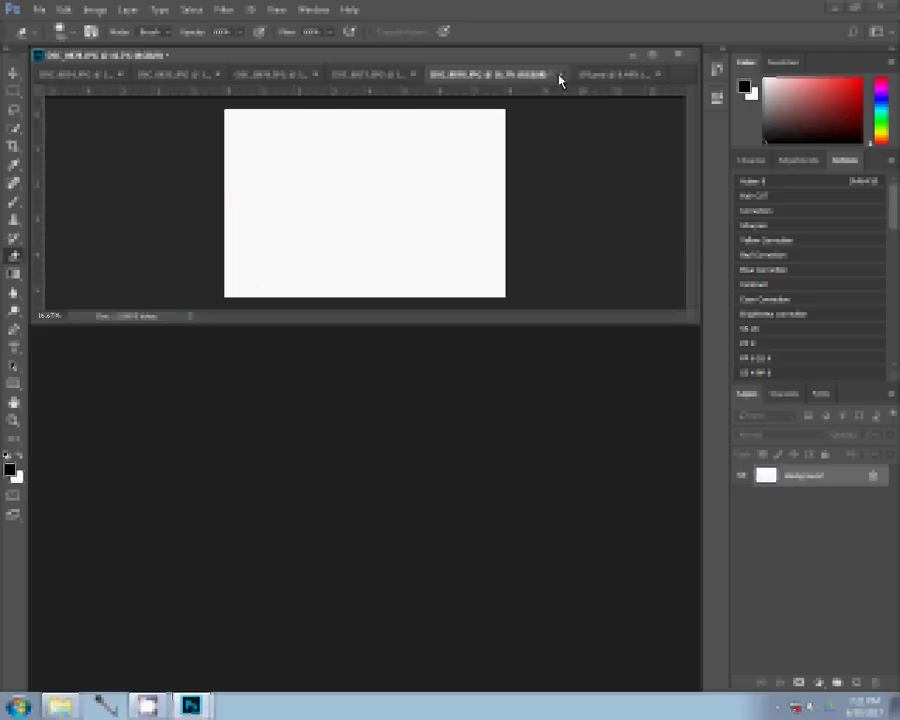
{"action": "left_click", "coordinate": [559, 75]}
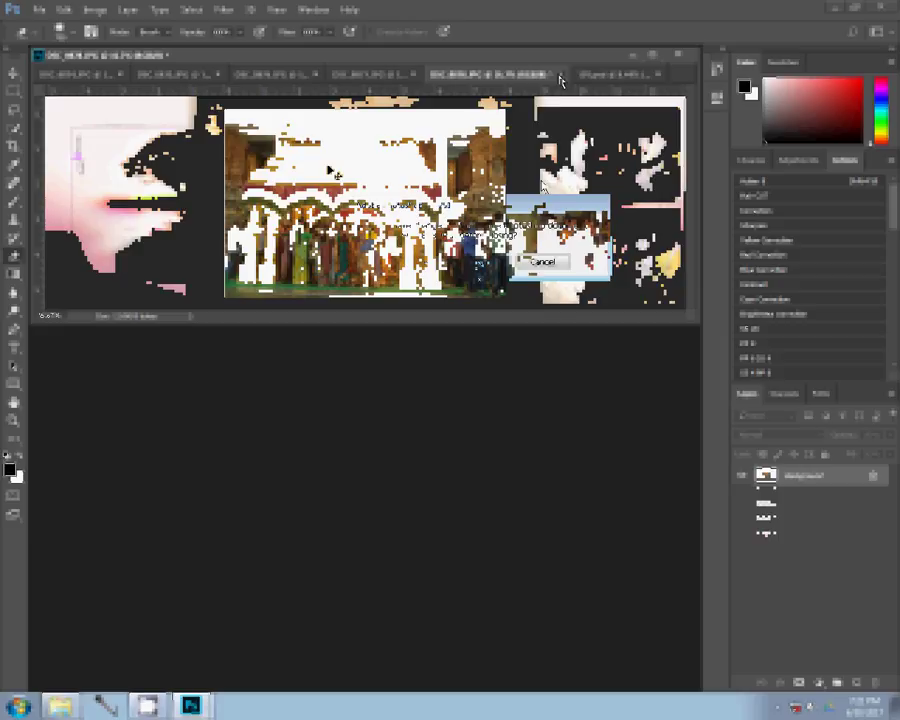
{"action": "key", "text": "n"}
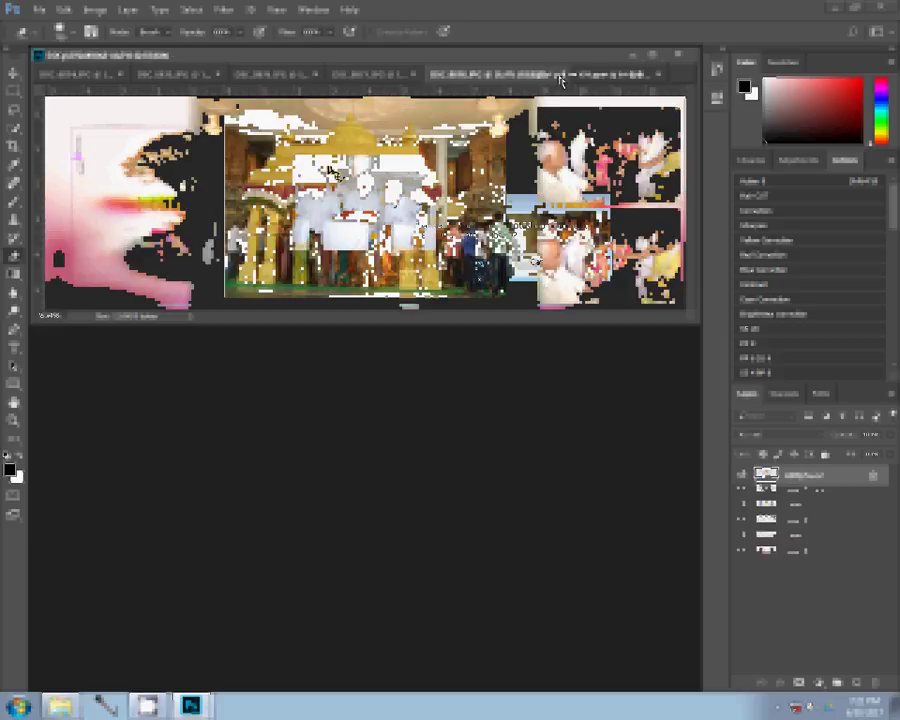
{"action": "key", "text": "s"}
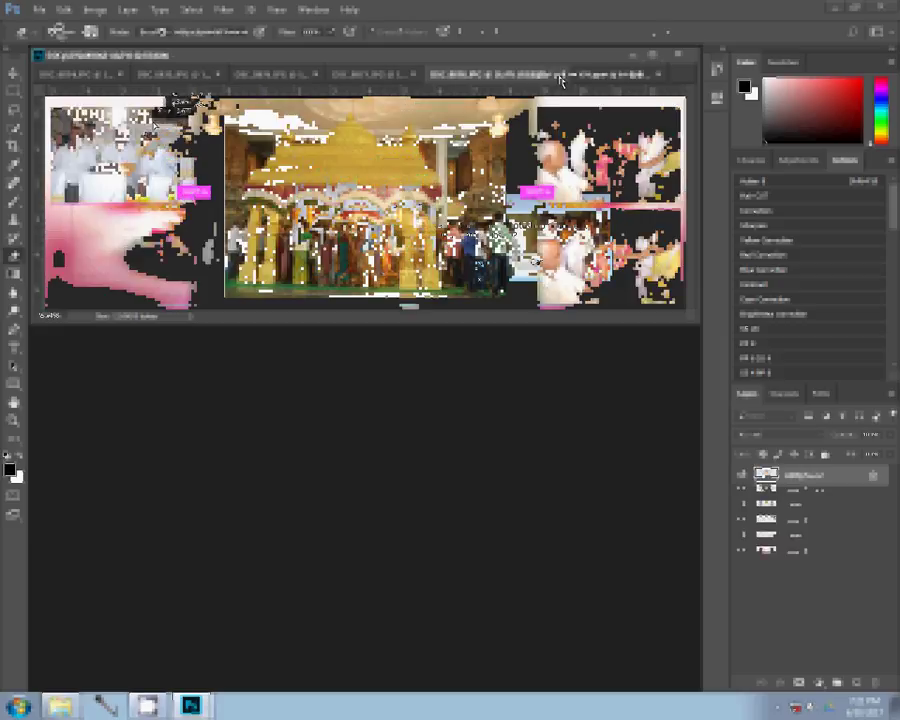
{"action": "key", "text": "v"}
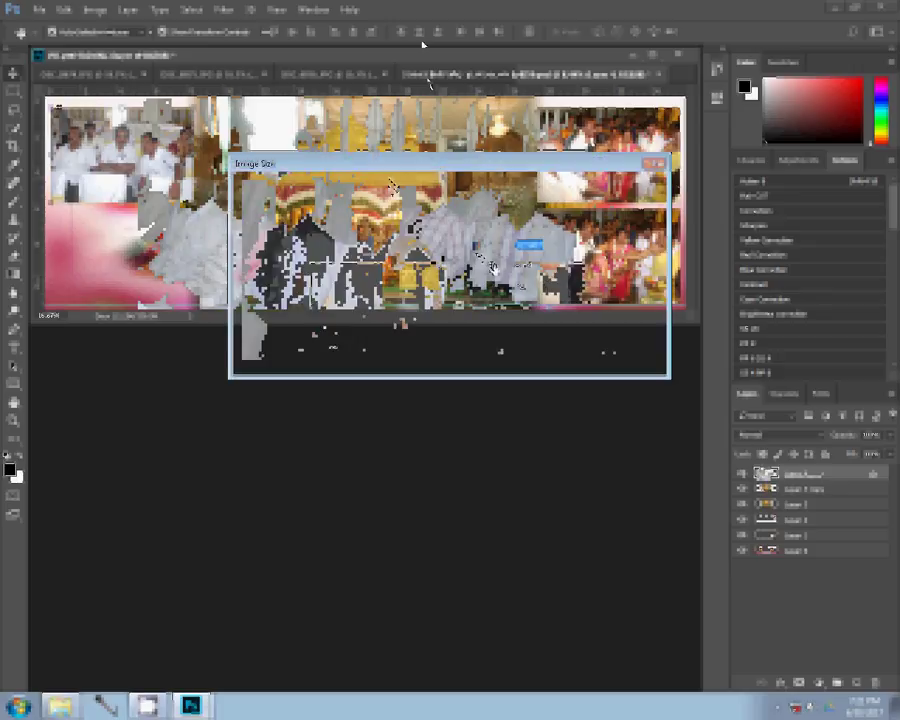
- Resize the second photo, reorder its layer into the lower-left slot, and nudge right-side photos left
{"action": "left_click", "coordinate": [521, 354]}
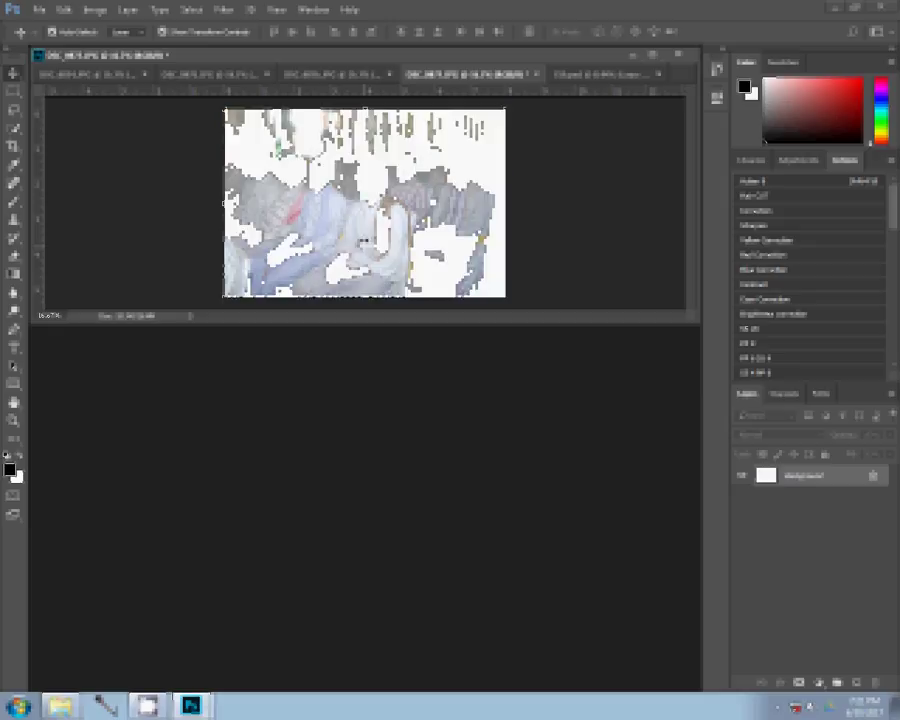
{"action": "left_click", "coordinate": [536, 75]}
{"action": "key", "text": "n"}
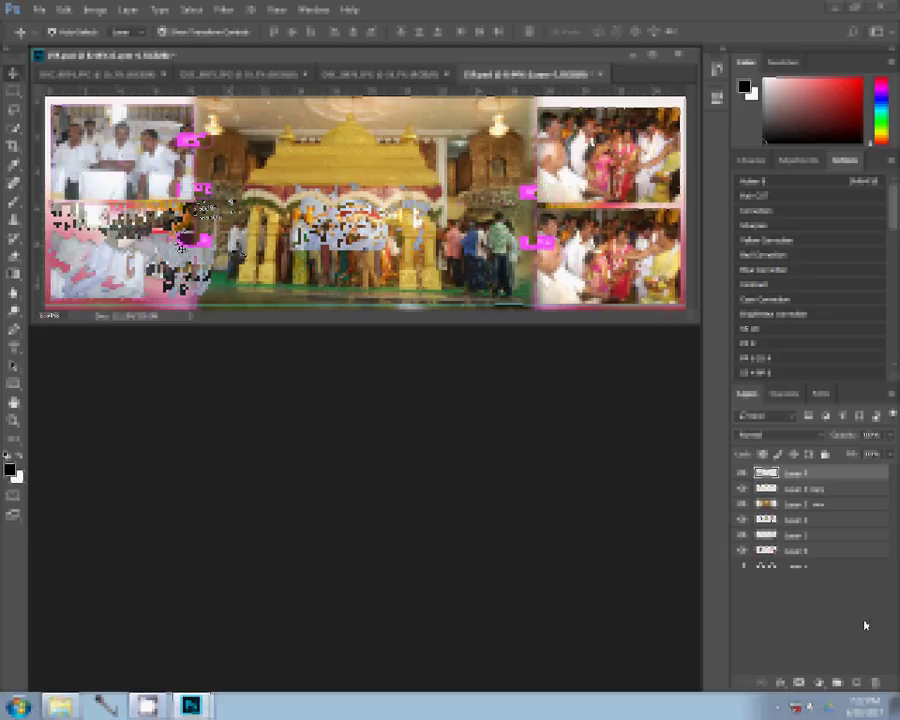
{"action": "left_click_drag", "start_coordinate": [808, 522], "coordinate": [817, 536]}
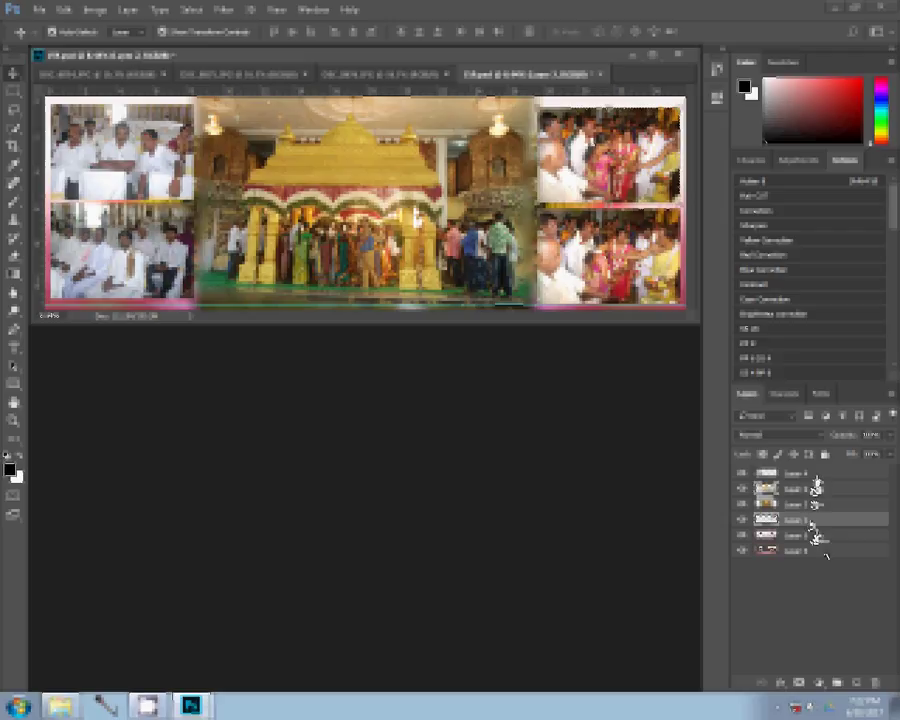
{"action": "key", "text": "Left"}
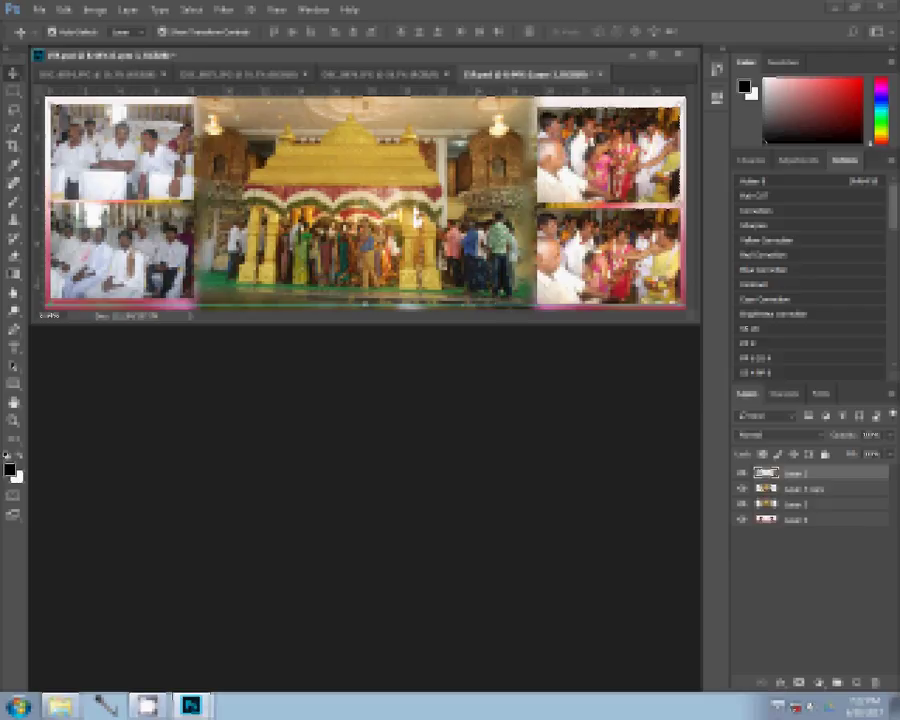
- Add a Stroke effect with Gradient fill type and a preset gradient, then open File > Save As
{"action": "left_click", "coordinate": [780, 683]}
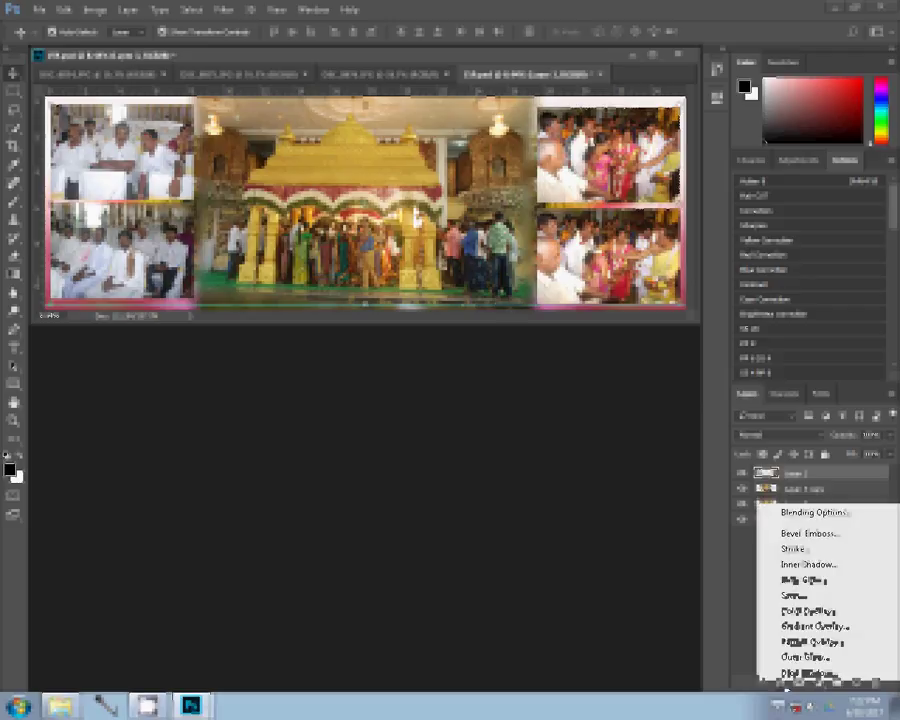
{"action": "left_click", "coordinate": [805, 550]}
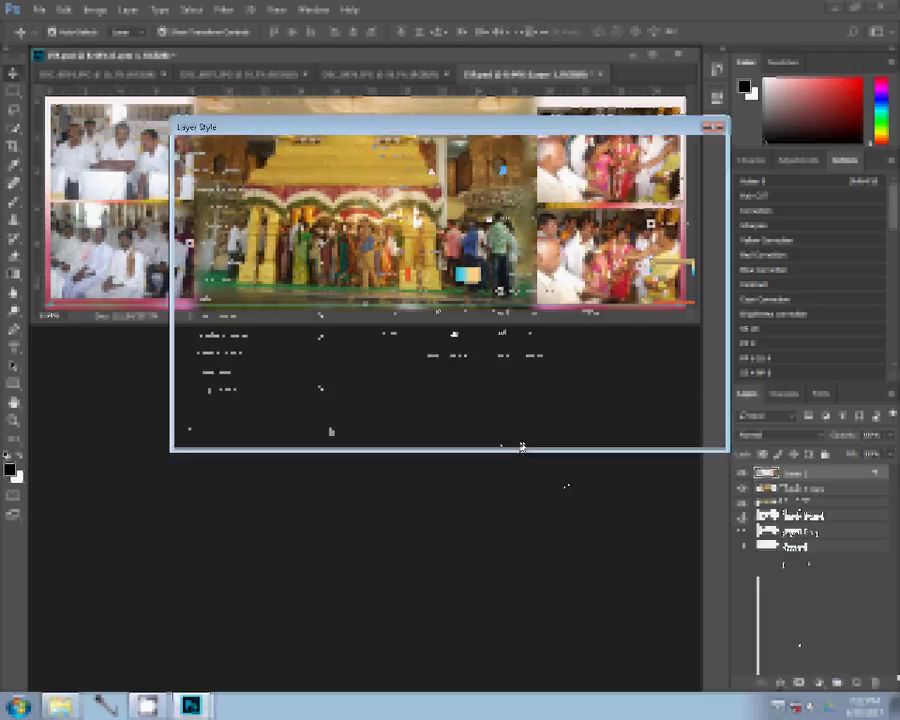
{"action": "left_click", "coordinate": [447, 278]}
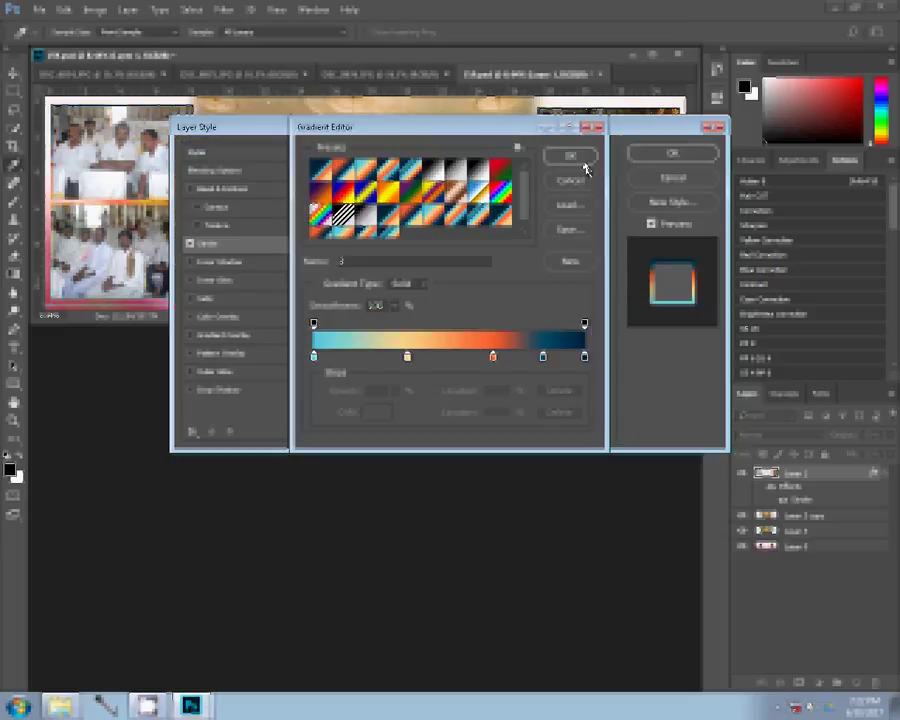
{"action": "left_click", "coordinate": [586, 165]}
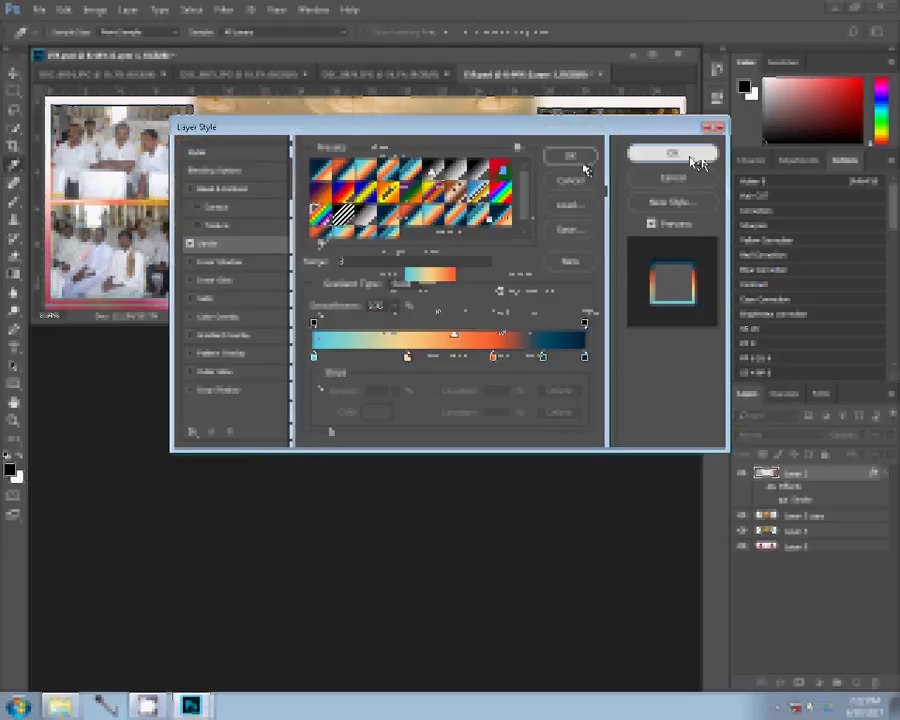
{"action": "left_click", "coordinate": [690, 160]}
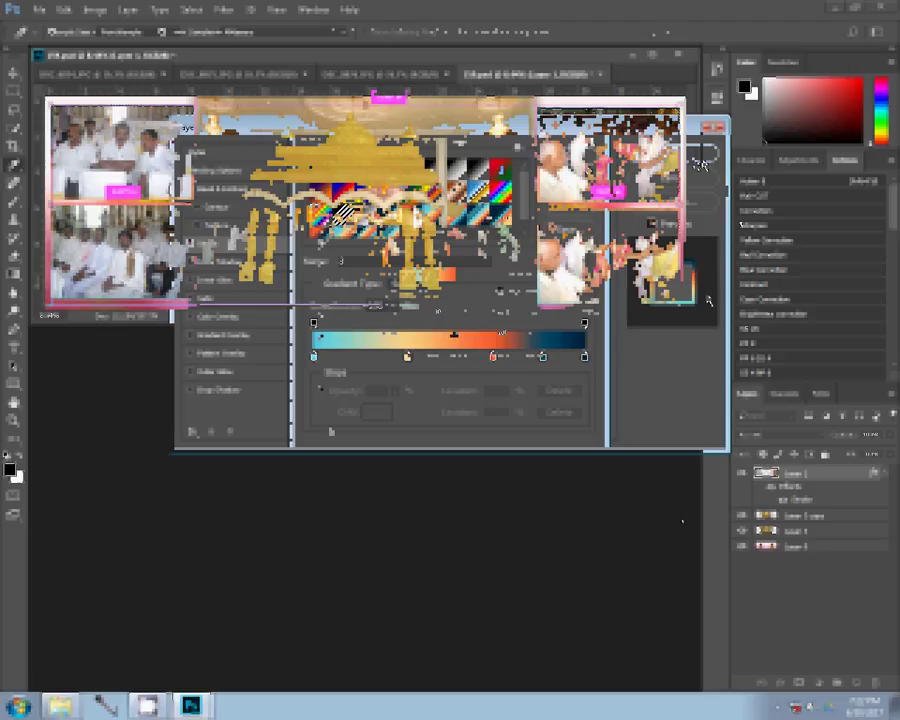
{"action": "left_click", "coordinate": [38, 11]}
{"action": "left_click", "coordinate": [55, 38]}
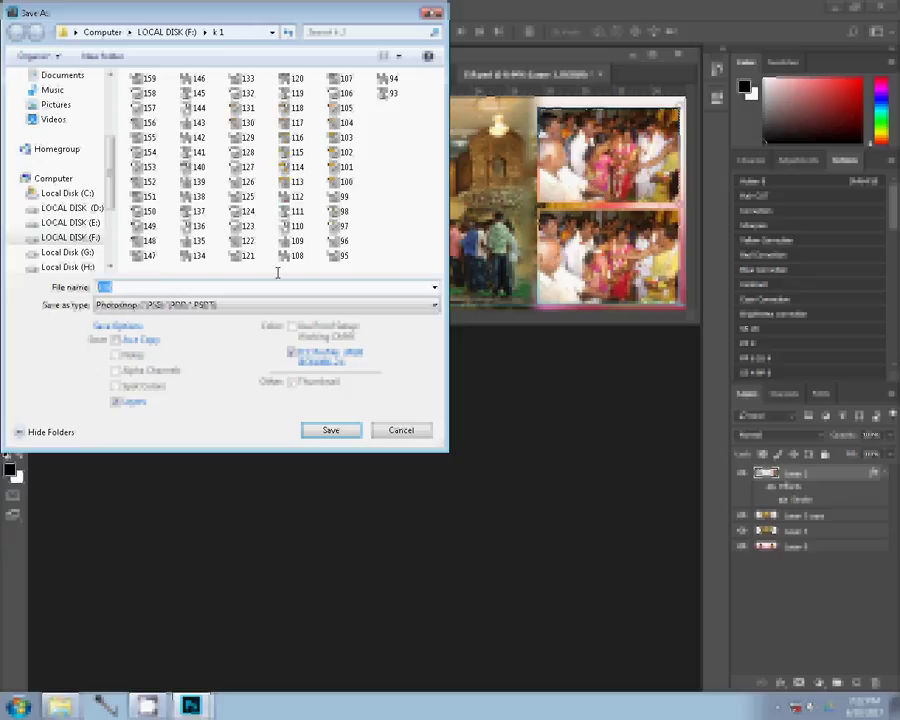
- Save the spread as '160' in Photoshop (*.PSD) format, accepting the format options
{"action": "type", "text": "16"}
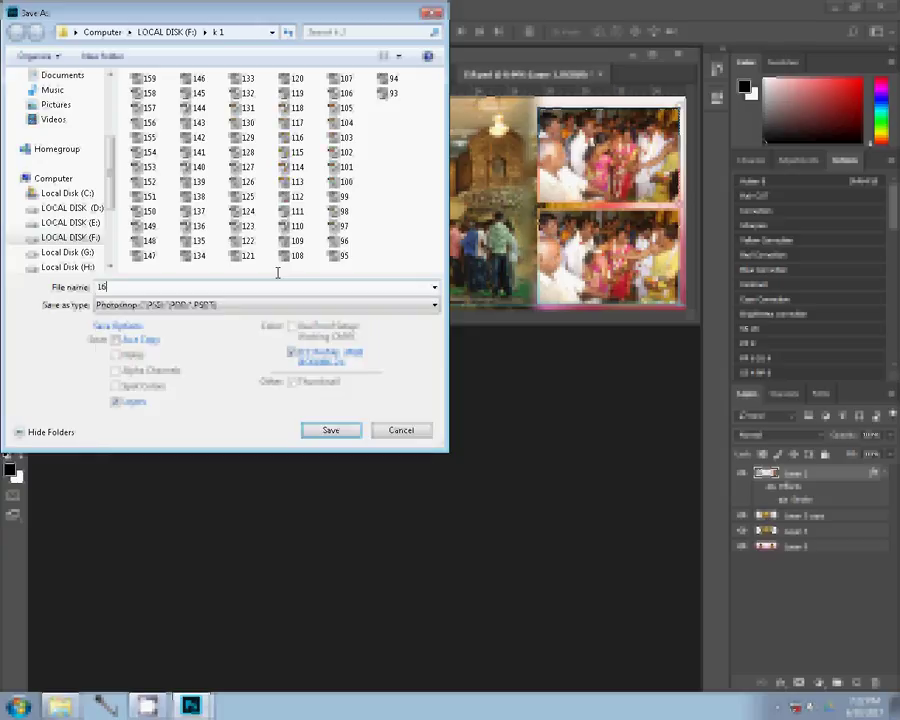
{"action": "type", "text": "0"}
{"action": "left_click", "coordinate": [328, 432]}
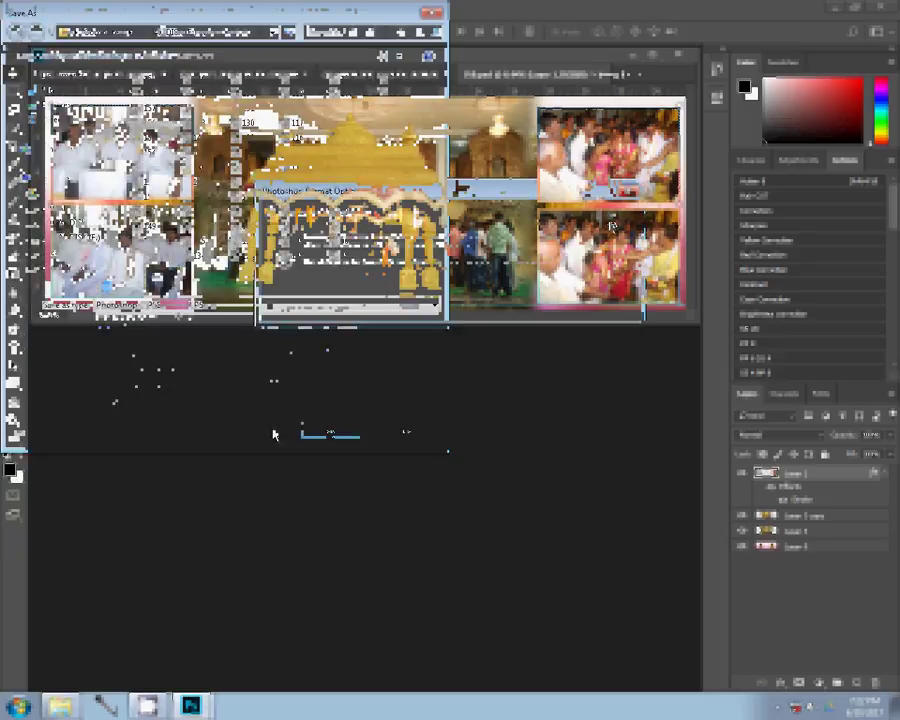
{"action": "key", "text": "Return"}
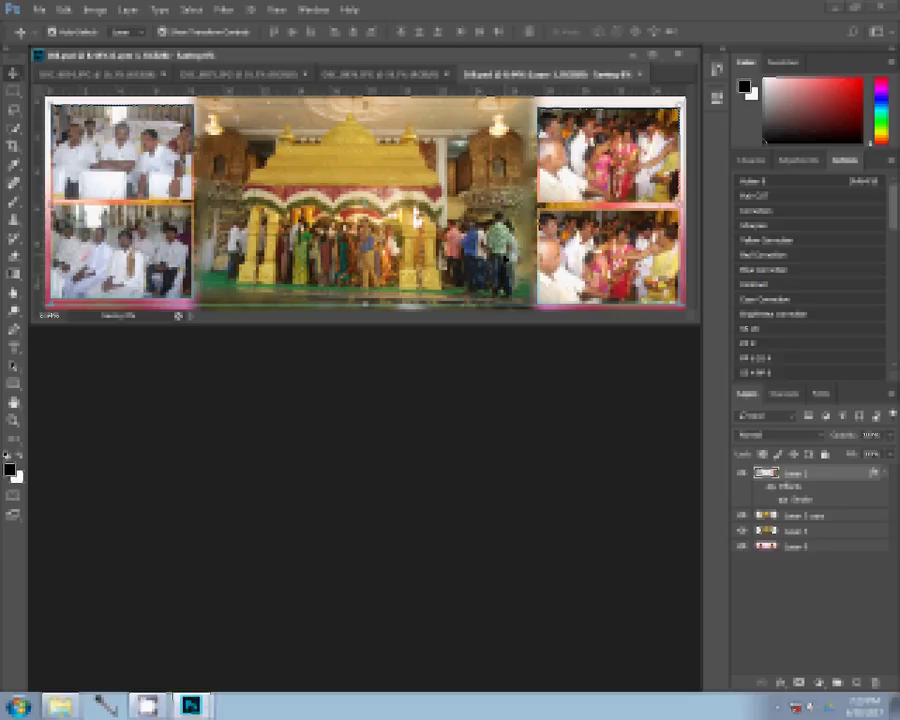
{"action": "mouse_move", "coordinate": [148, 705]}
{"action": "left_click", "coordinate": [143, 675]}
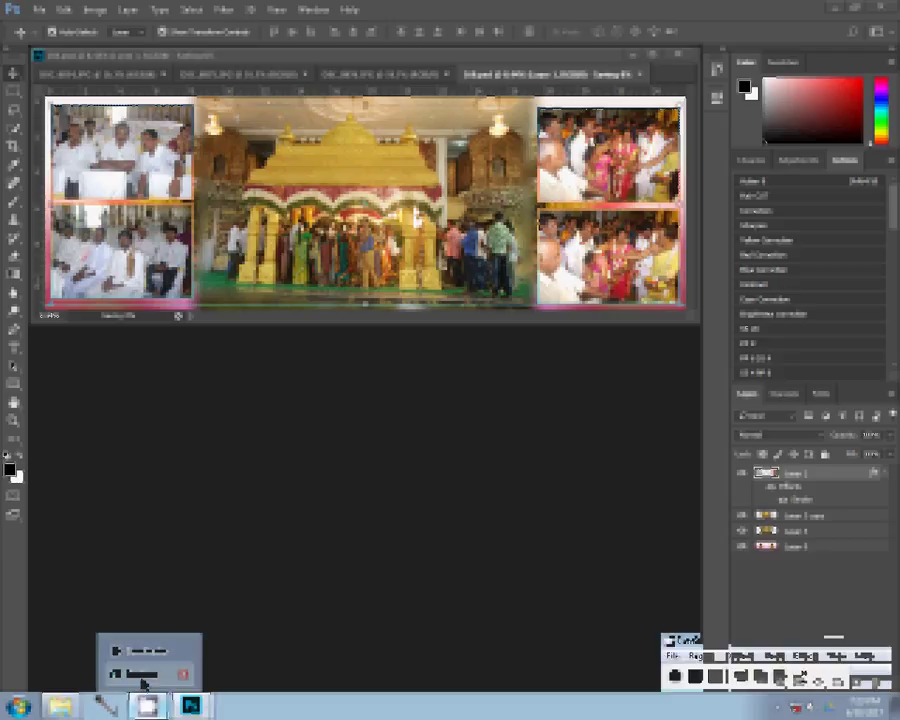